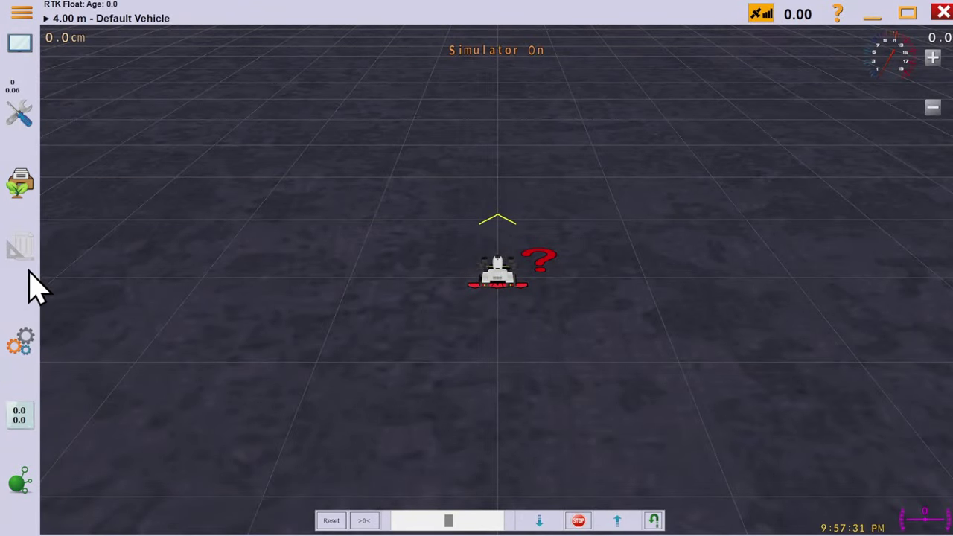
Enter 'tractor and 9m cultivator' as the new vehicle profile's Save As name.
left_click(25, 345)
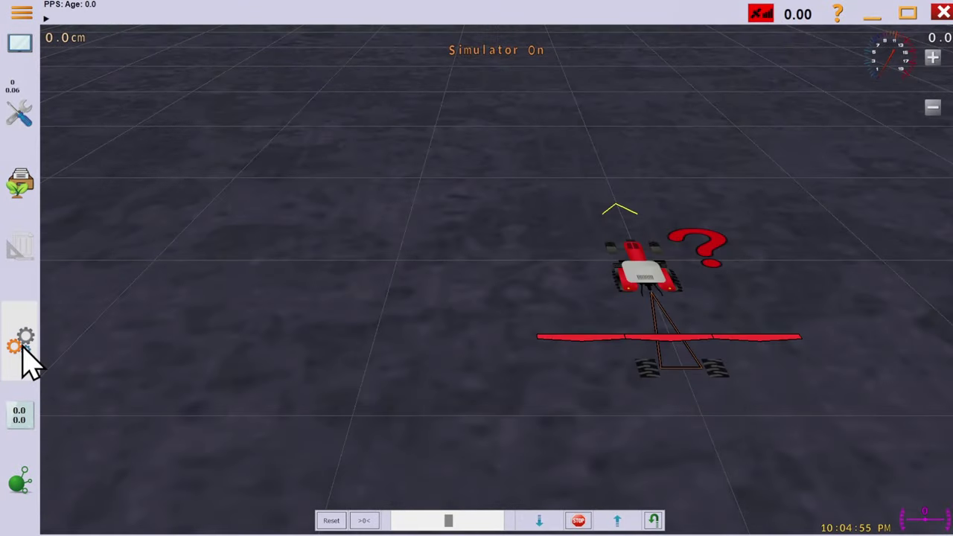
left_click(24, 347)
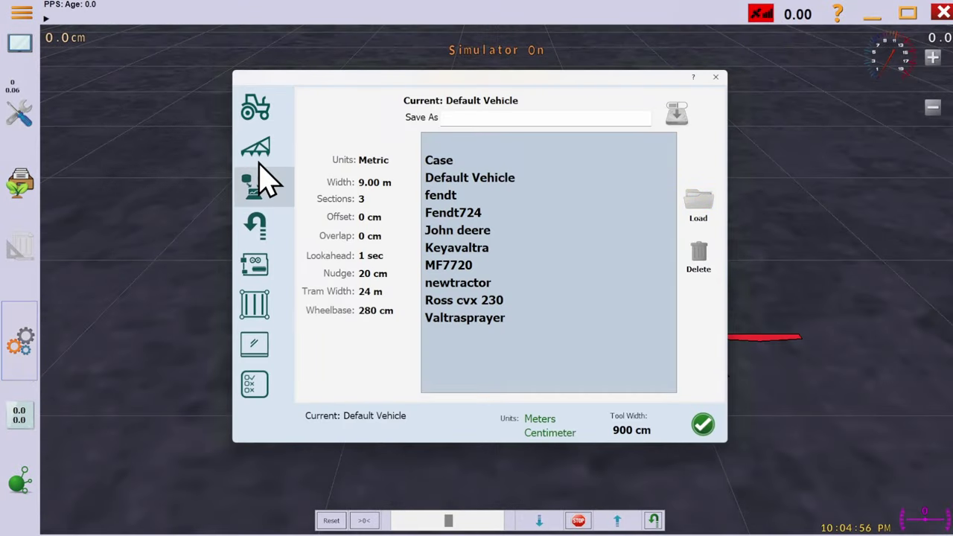
left_click(496, 117)
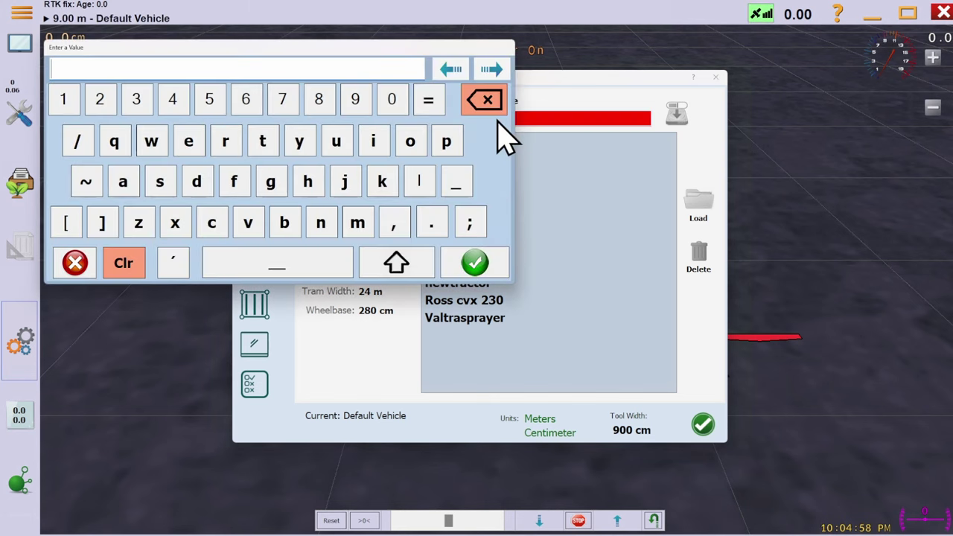
type("tractor and 9m cultivator")
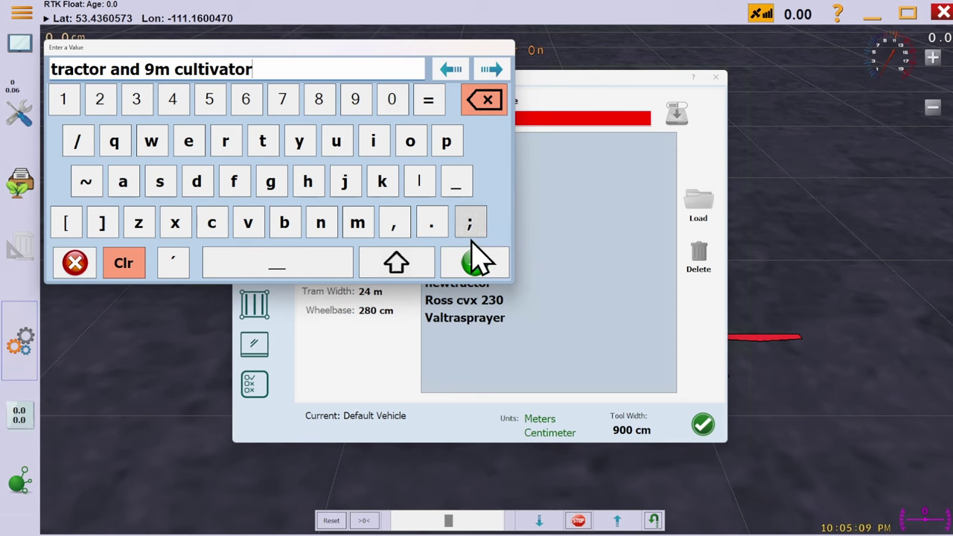
left_click(475, 262)
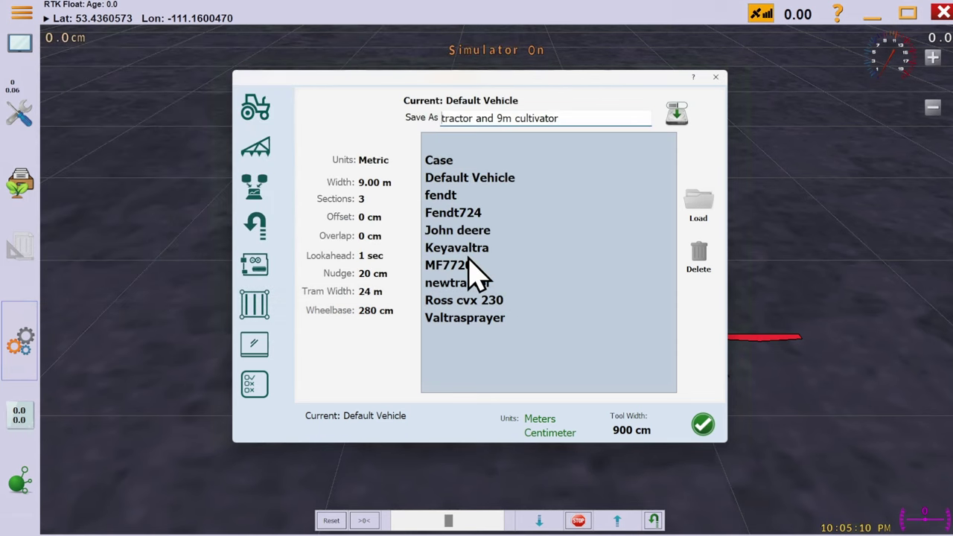
Save the profile, then choose the standard tractor vehicle type with the Massey Ferguson brand.
left_click(680, 115)
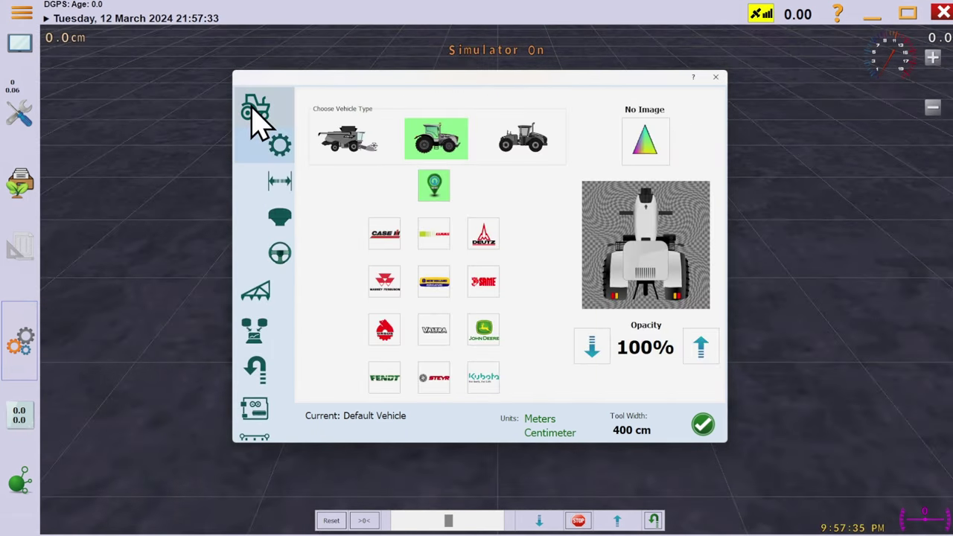
left_click(348, 152)
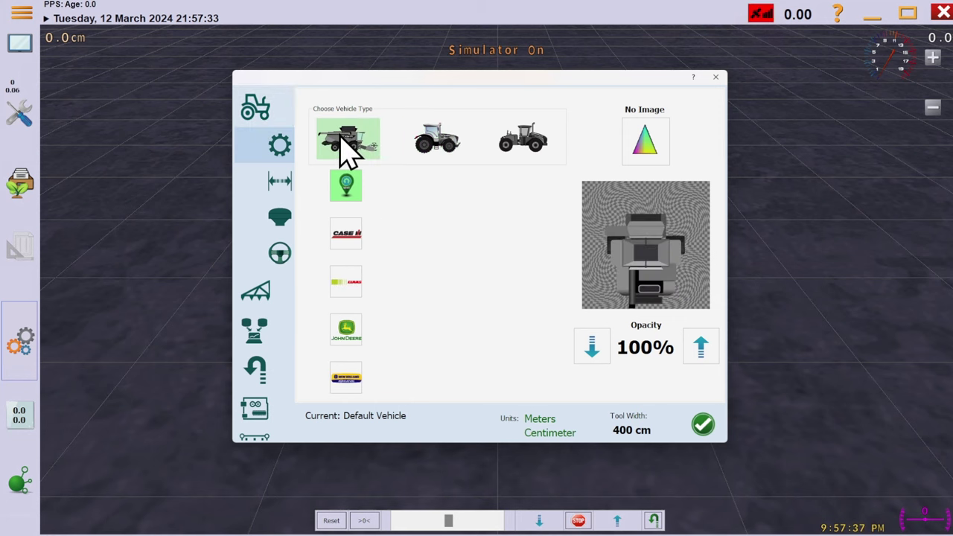
left_click(435, 153)
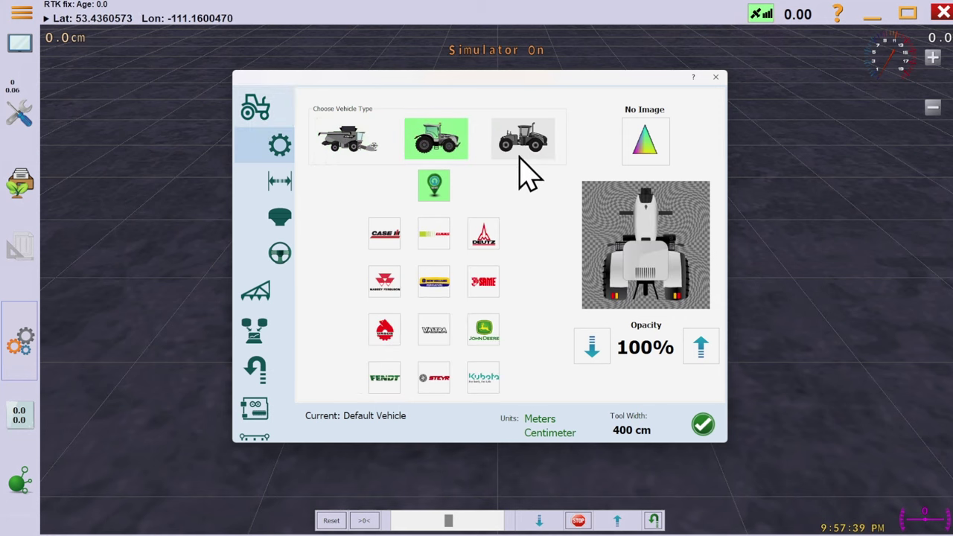
left_click(541, 152)
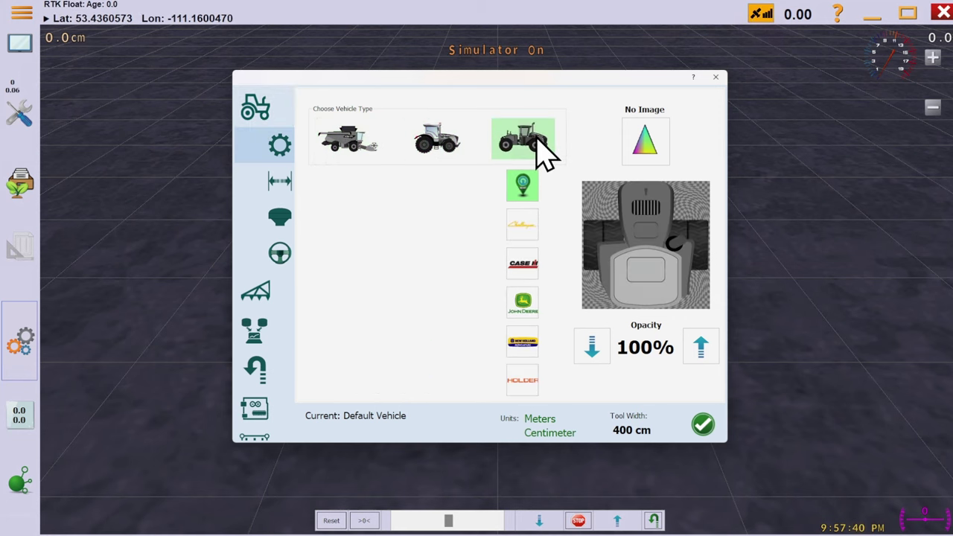
left_click(439, 145)
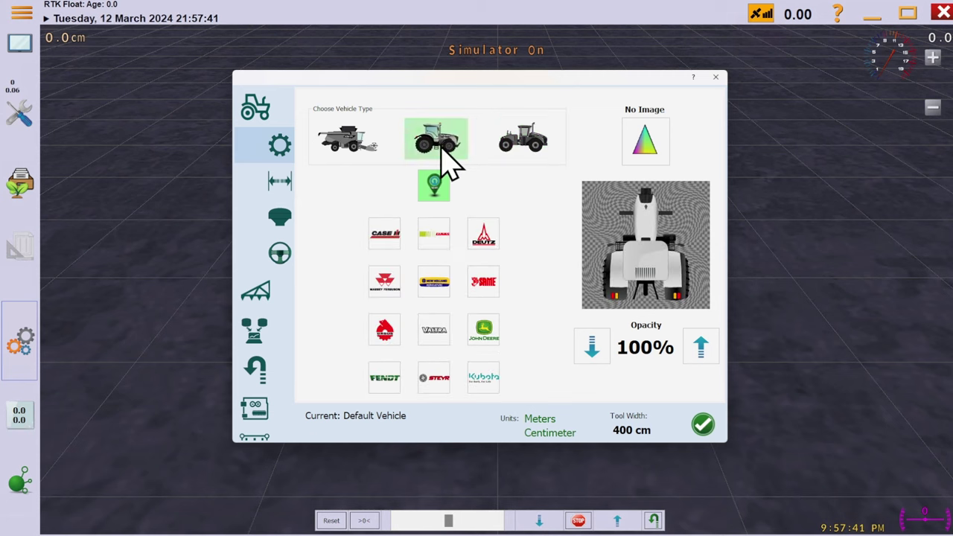
left_click(385, 286)
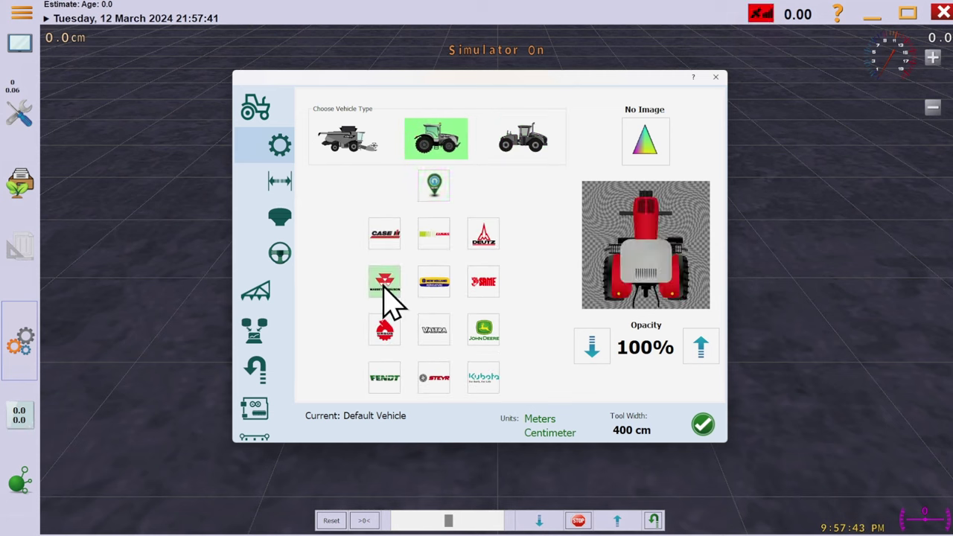
left_click(282, 188)
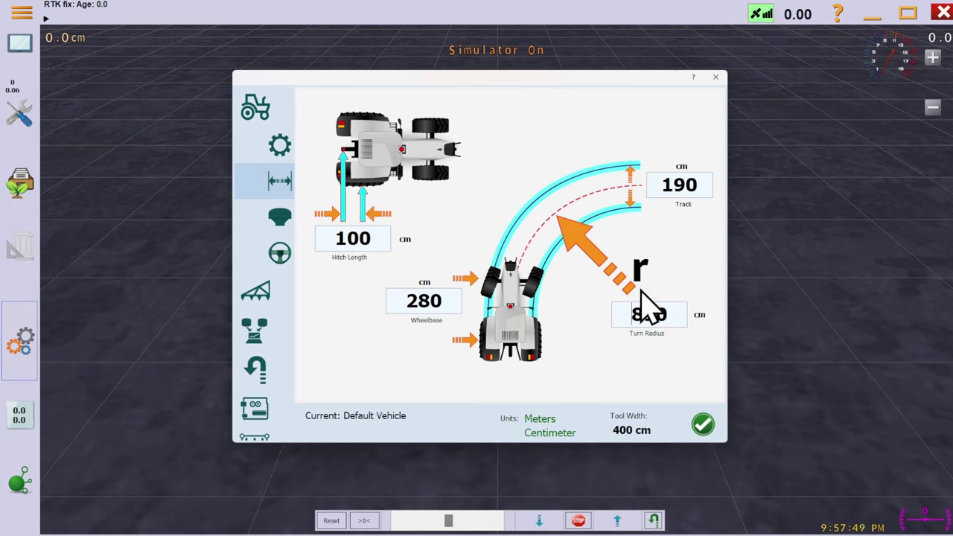
Change the GPS antenna height from 10 cm to 150 cm.
left_click(276, 221)
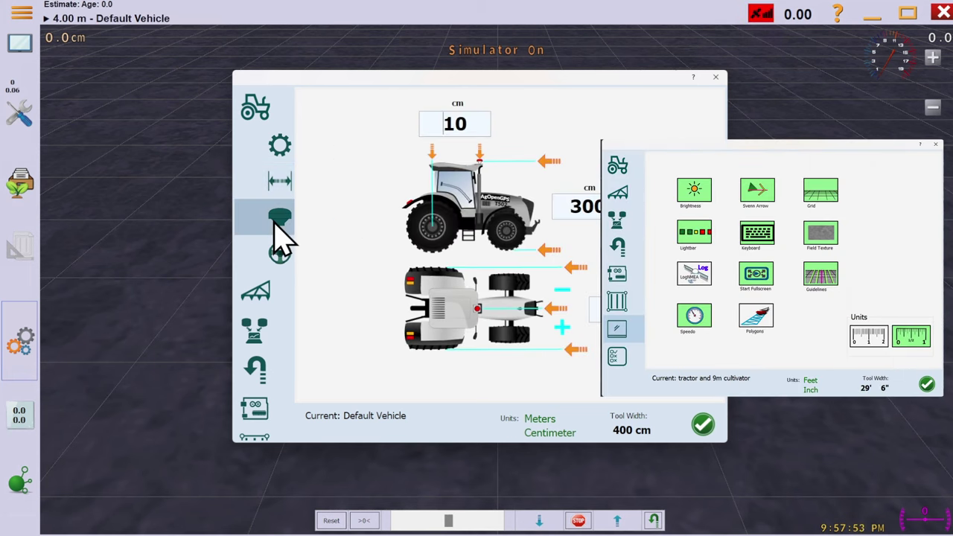
left_click(480, 126)
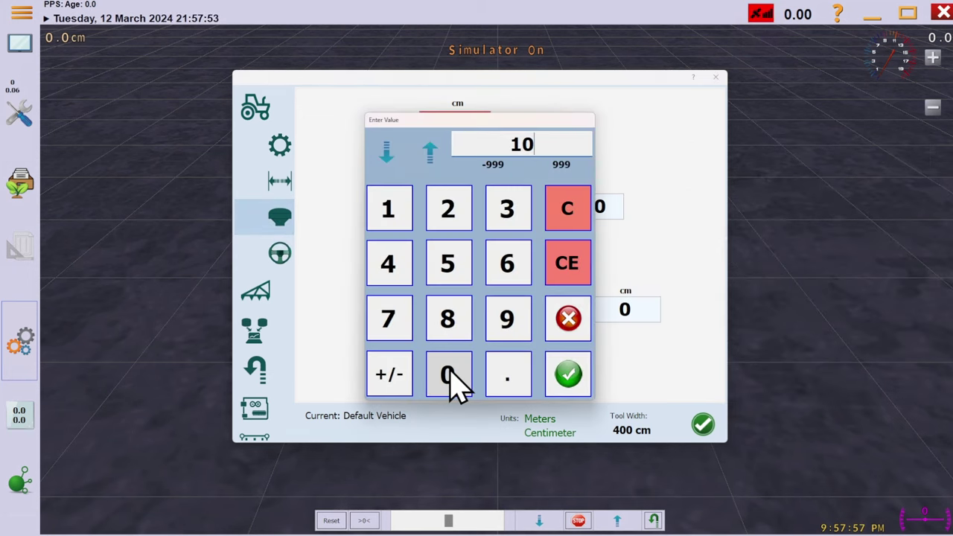
left_click(405, 210)
left_click(451, 269)
left_click(447, 373)
left_click(568, 373)
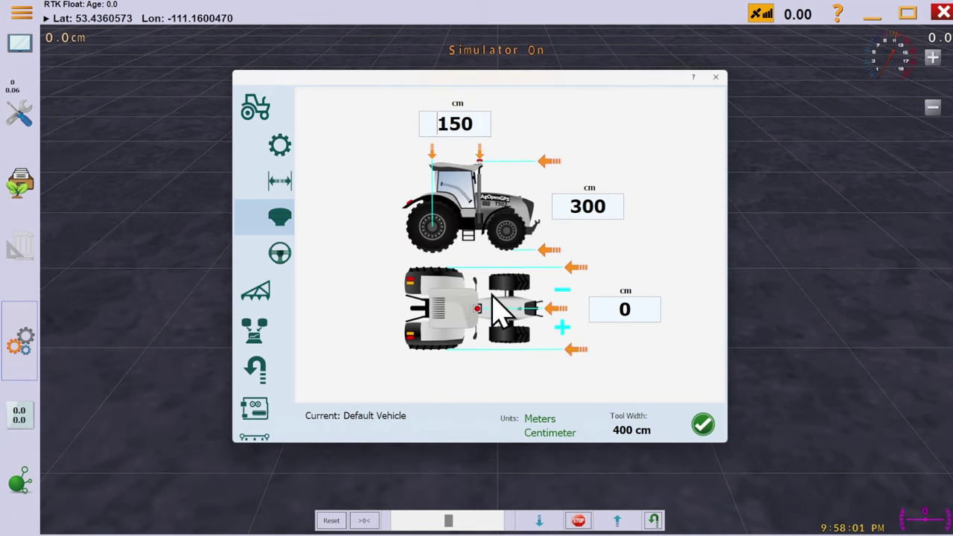
Show the steering settings: 20 cm nudge, 2.5 s look-ahead, 1.0–15 km/h autosteer speeds.
left_click(281, 255)
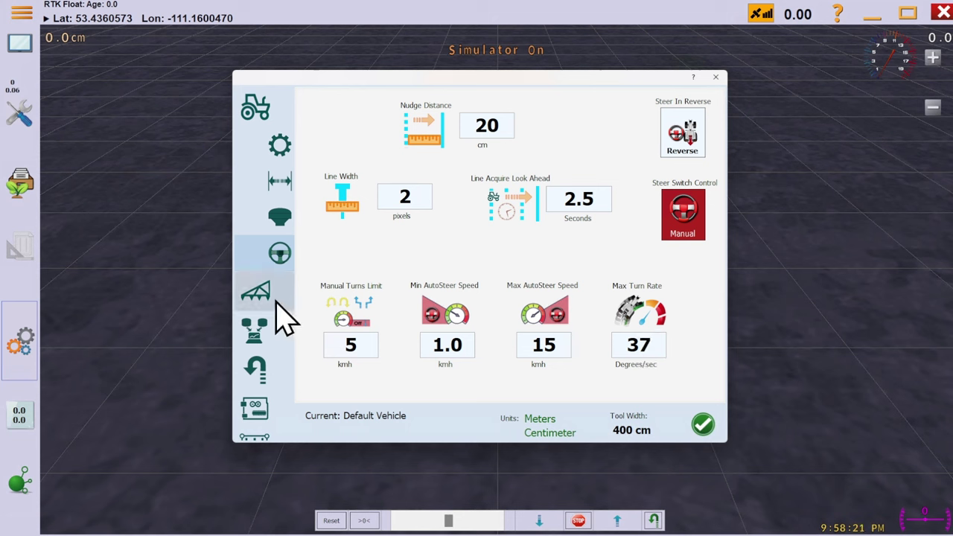
Compare the rear three-point mounted and towed implement styles and their hitch lengths.
left_click(270, 295)
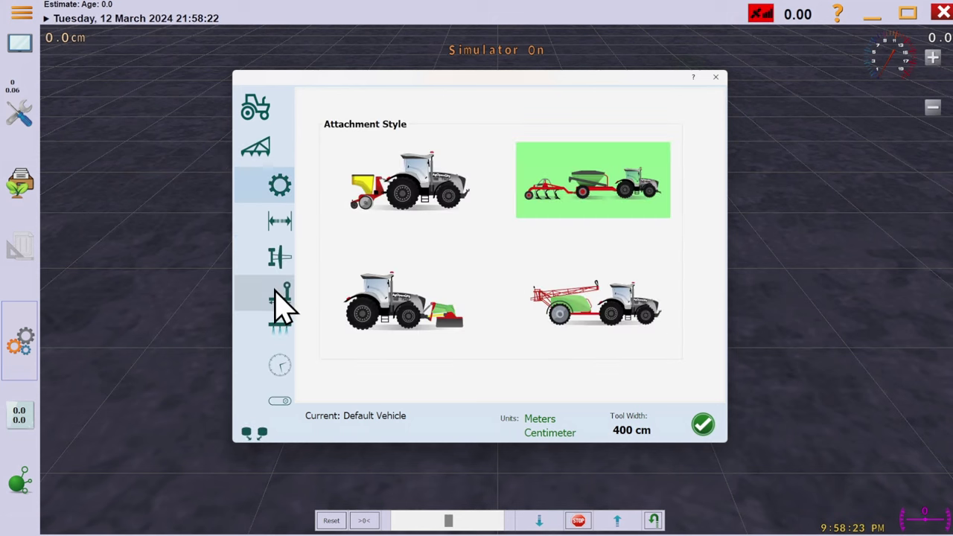
left_click(403, 204)
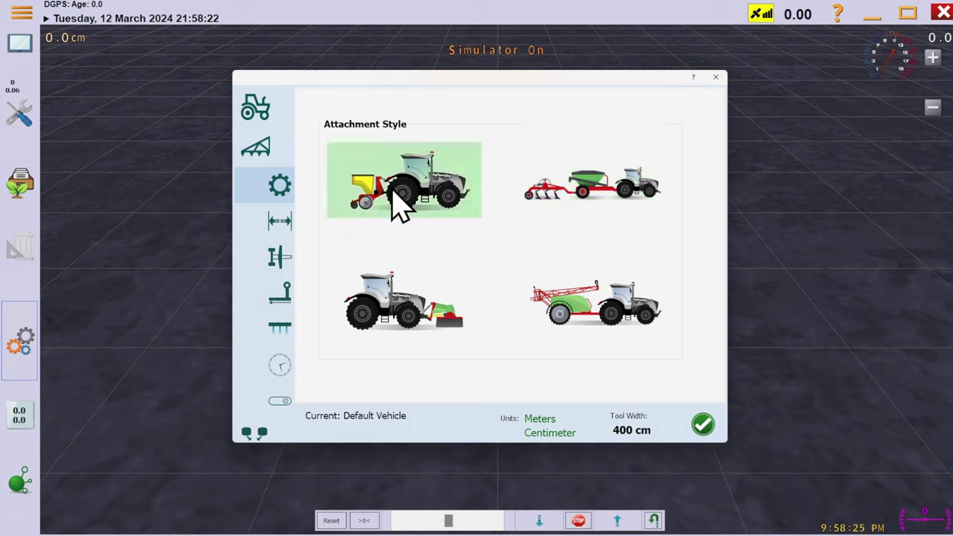
left_click(284, 224)
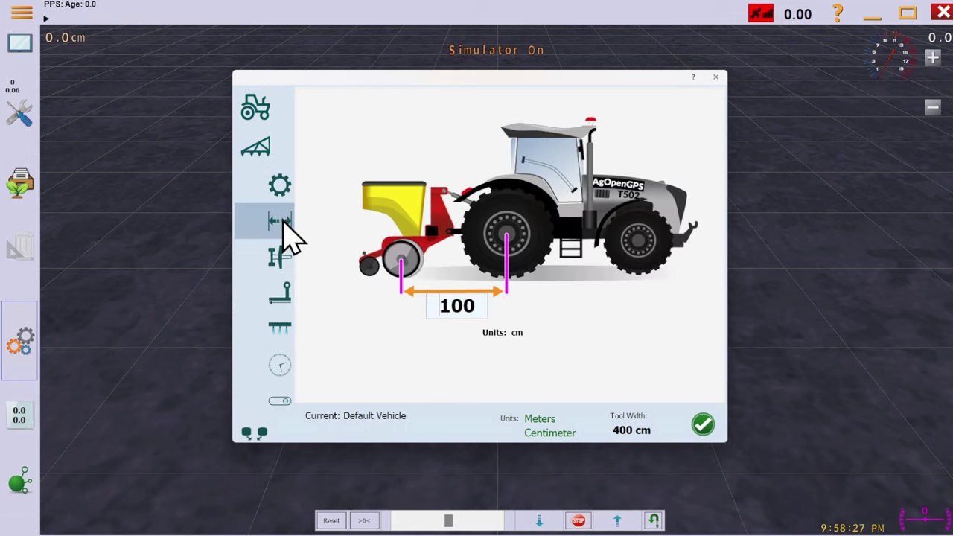
left_click(290, 272)
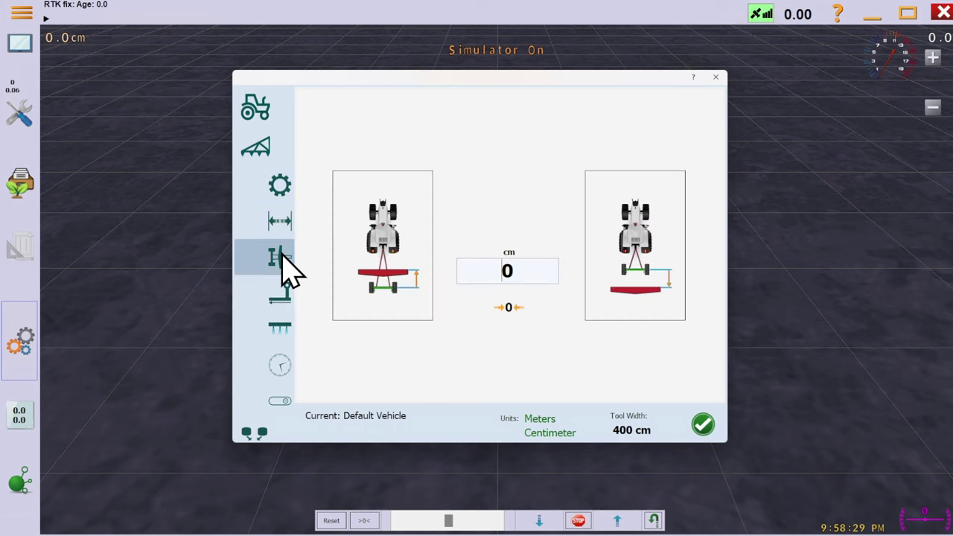
left_click(276, 188)
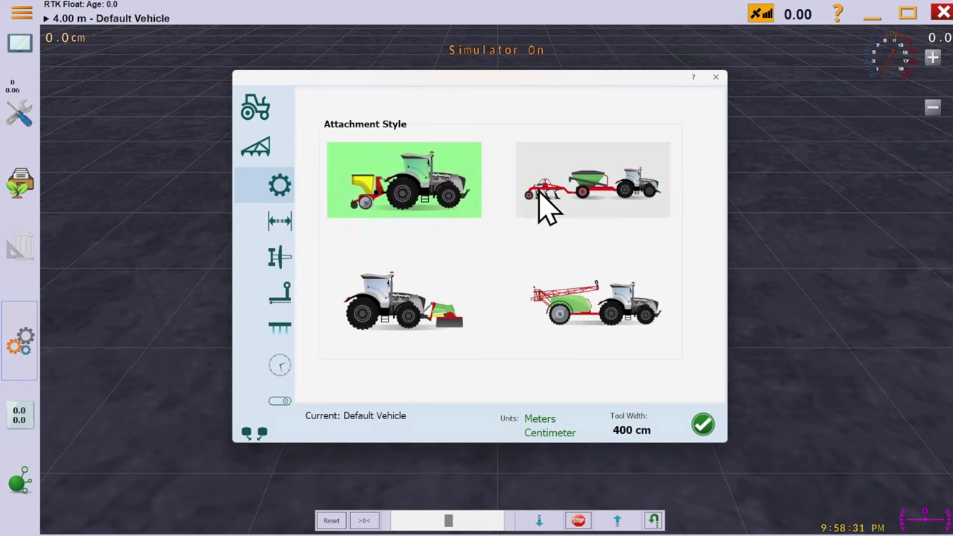
left_click(526, 192)
left_click(273, 221)
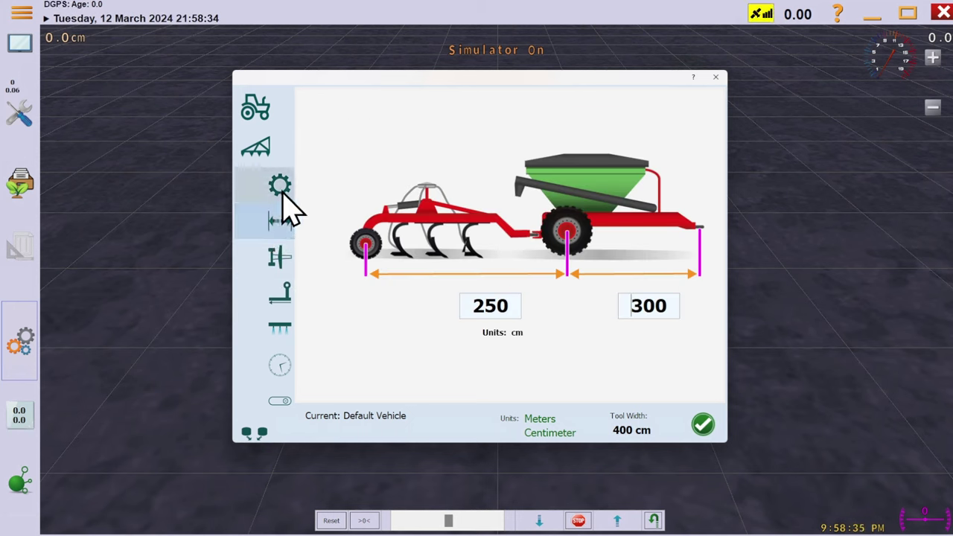
Try the front-mounted and trailed sprayer styles, then settle on the rear-mounted attachment.
left_click(283, 198)
left_click(389, 302)
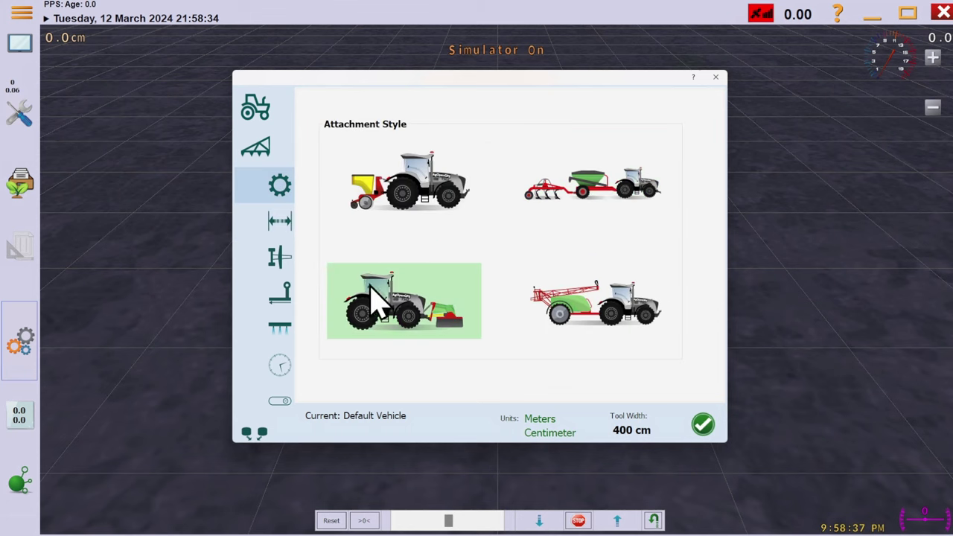
left_click(287, 228)
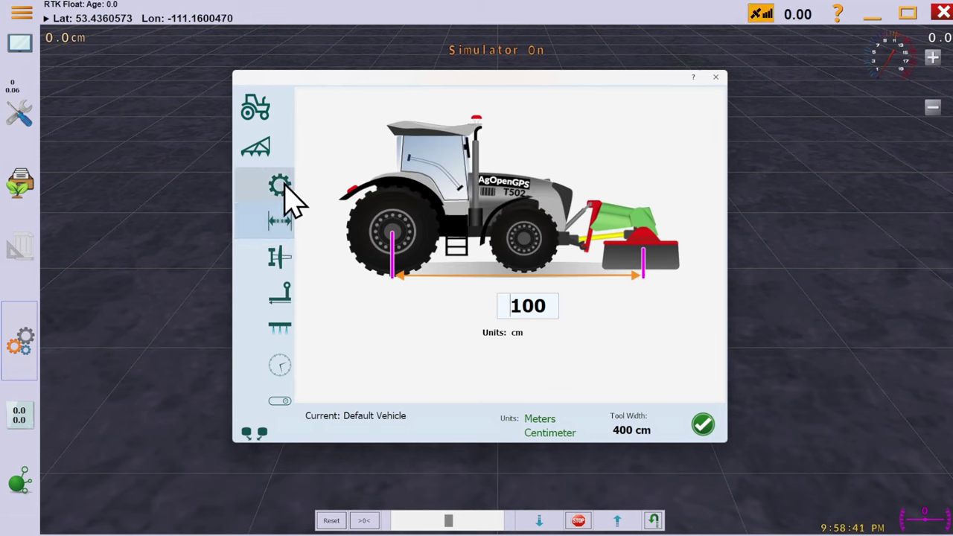
left_click(290, 200)
left_click(596, 316)
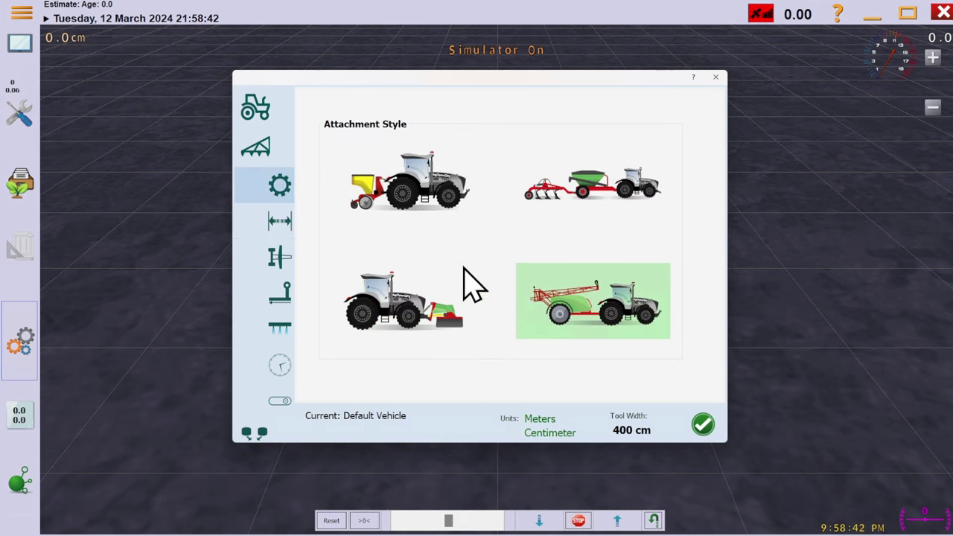
left_click(274, 223)
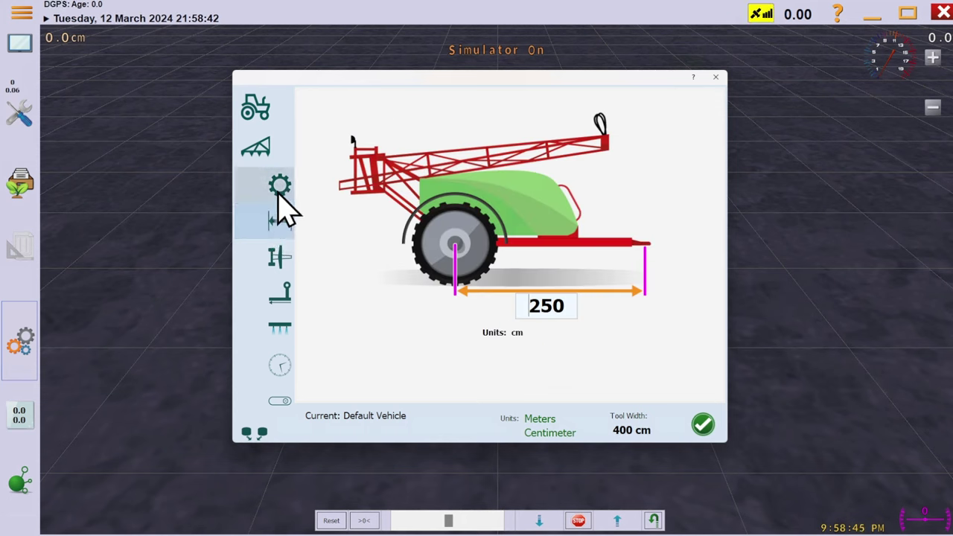
left_click(275, 195)
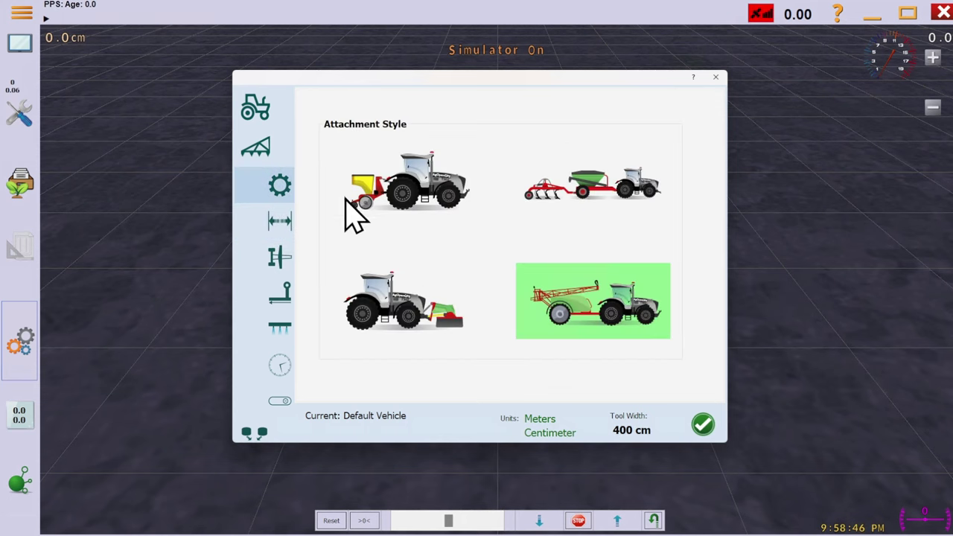
left_click(410, 209)
left_click(285, 237)
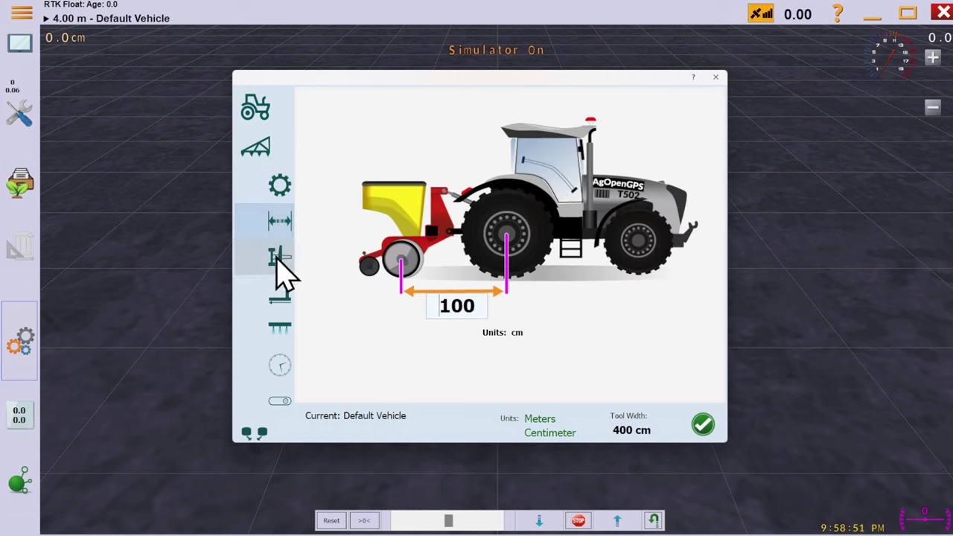
left_click(282, 261)
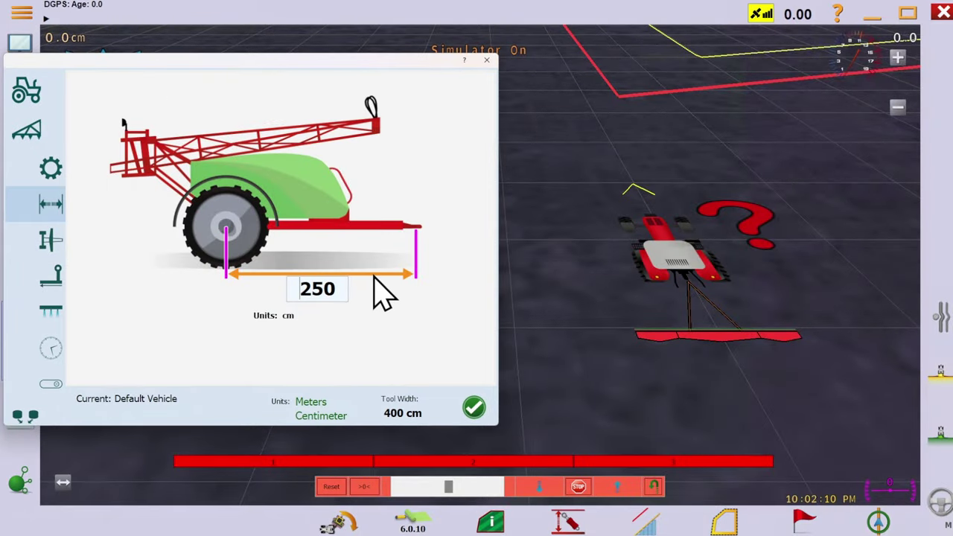
Replace the 250 cm hitch length with 500 cm.
left_click(333, 290)
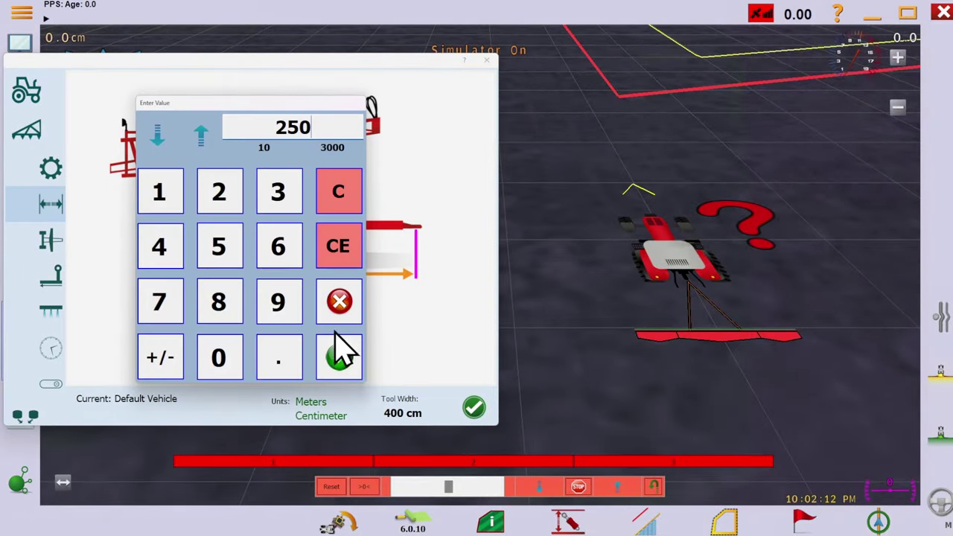
left_click(224, 255)
left_click(224, 359)
left_click(223, 359)
left_click(338, 357)
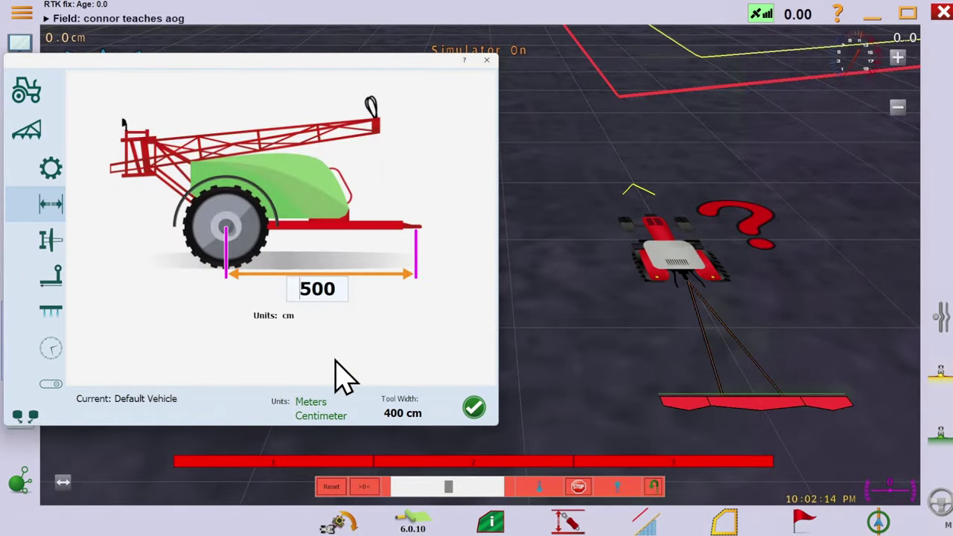
Enter 200 cm as the second hitch distance on the implement offset page.
left_click(51, 250)
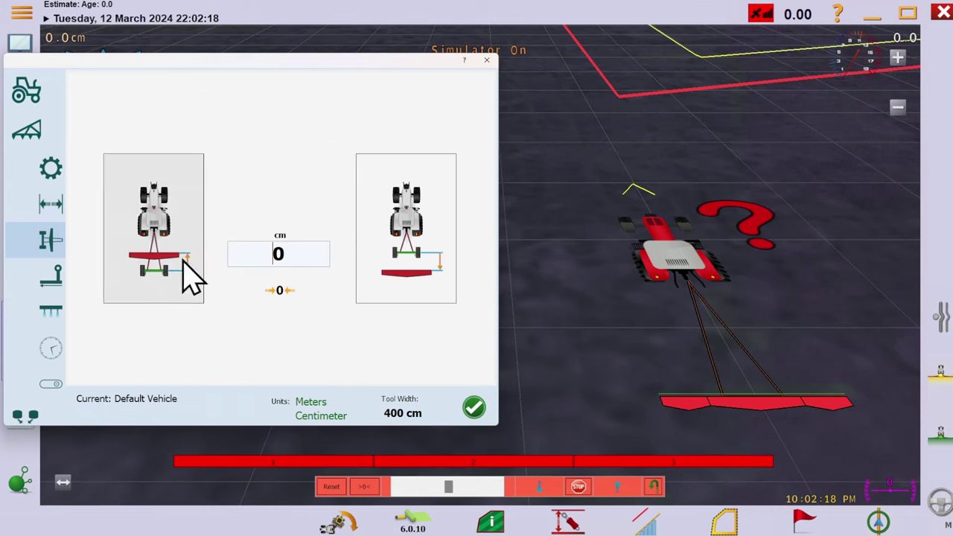
left_click(247, 253)
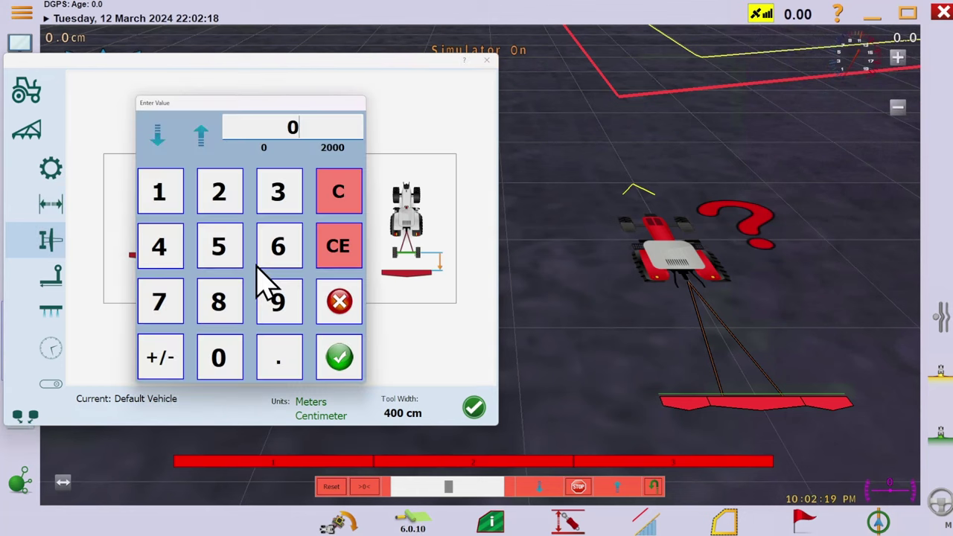
left_click(220, 195)
left_click(222, 356)
left_click(221, 356)
left_click(335, 356)
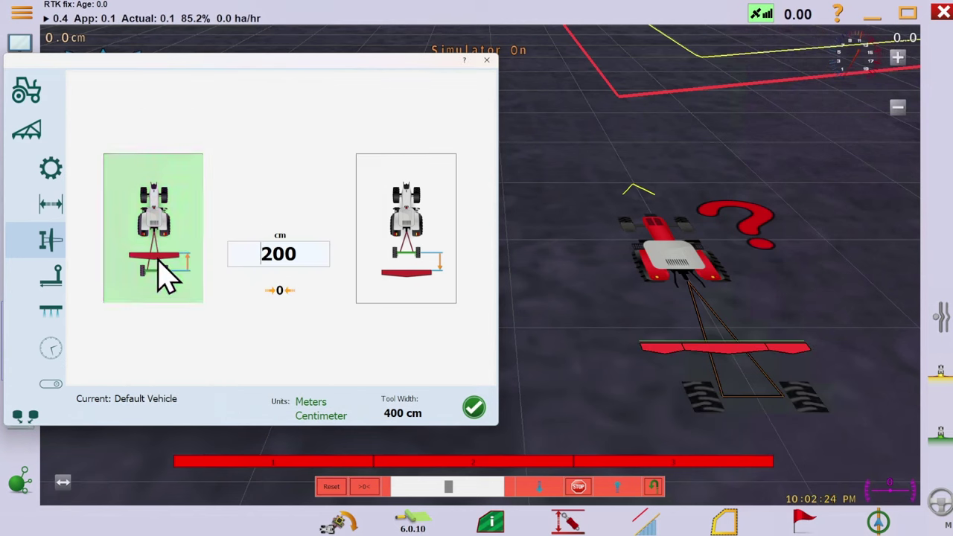
Set a 200 cm tool offset and direct it to the left side.
left_click(54, 294)
left_click(203, 142)
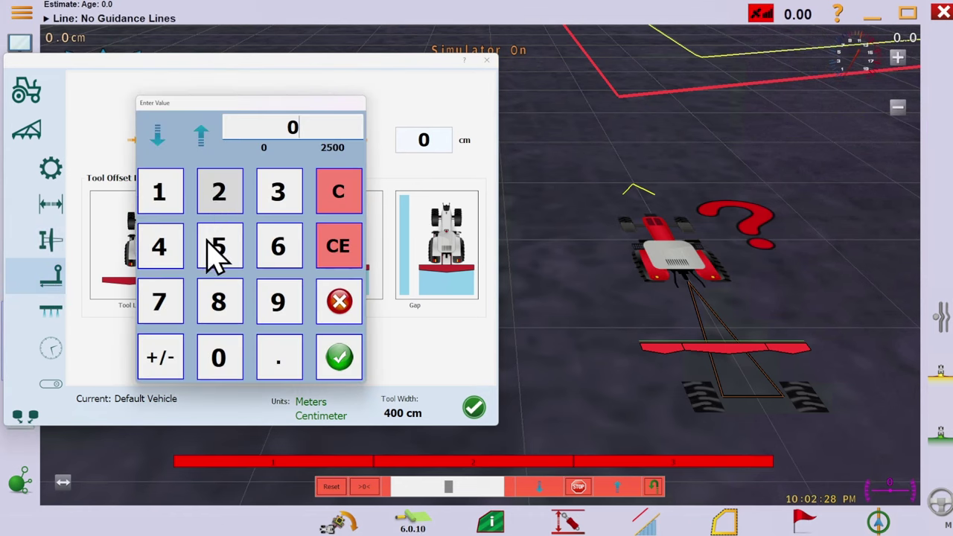
left_click(218, 202)
left_click(220, 359)
left_click(219, 359)
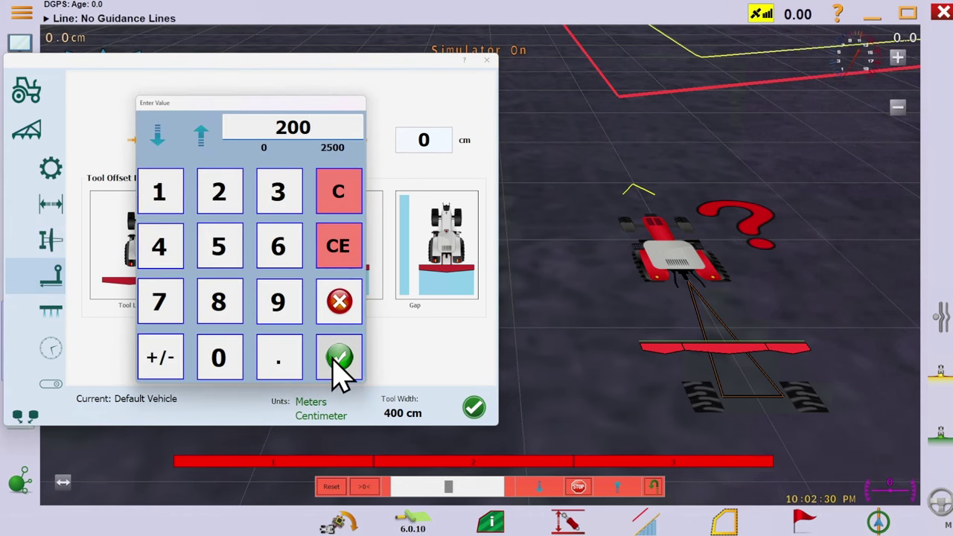
left_click(339, 357)
left_click(132, 264)
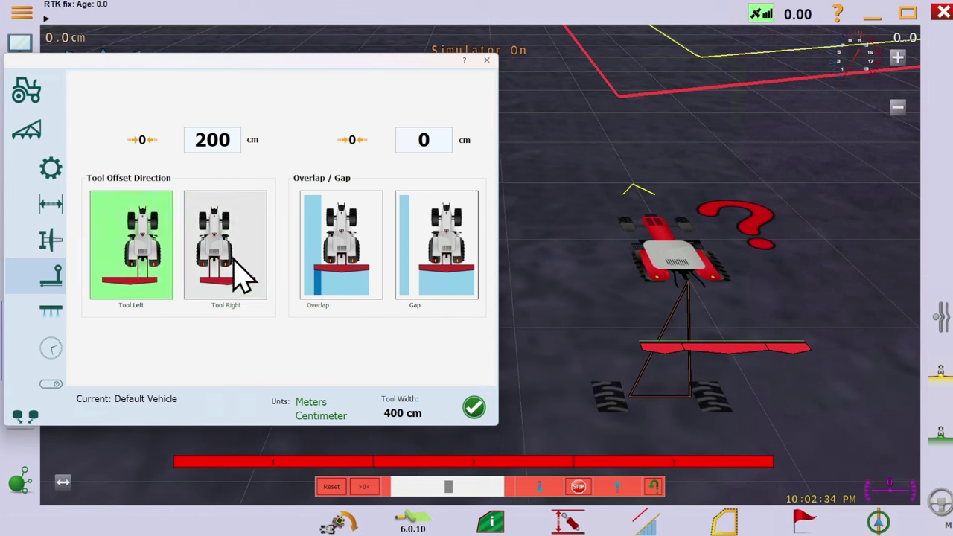
Set section 1's width to 300 cm, making the three sections total 600 cm.
left_click(51, 311)
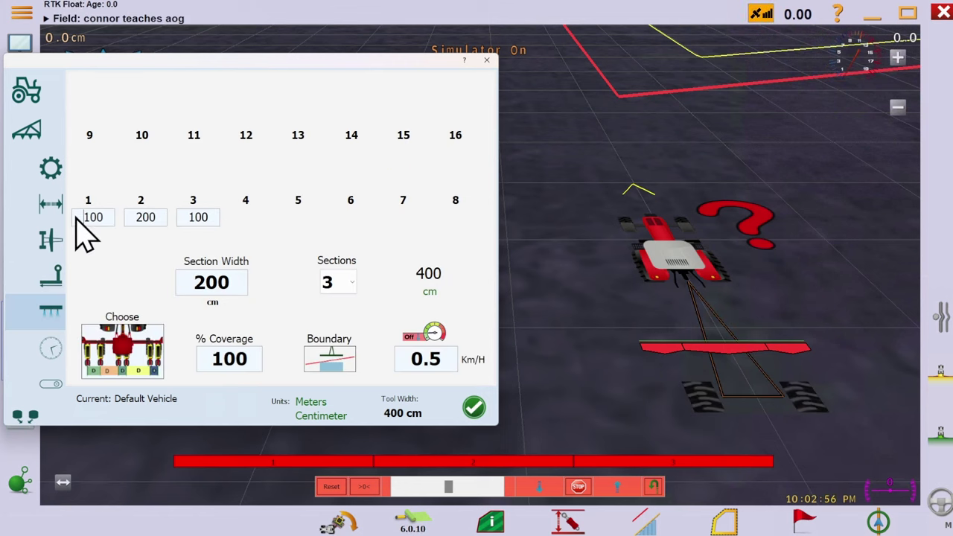
left_click(94, 217)
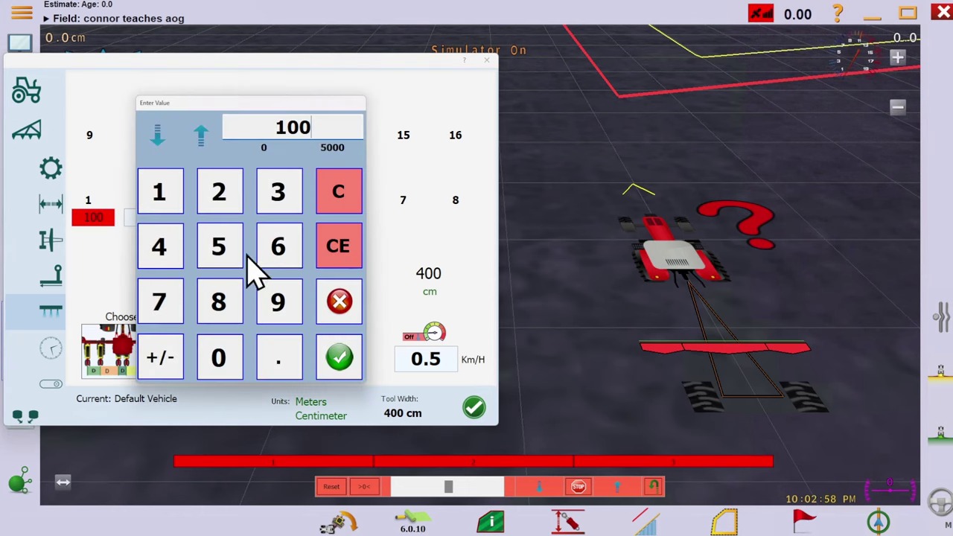
left_click(265, 200)
double_click(227, 356)
left_click(340, 358)
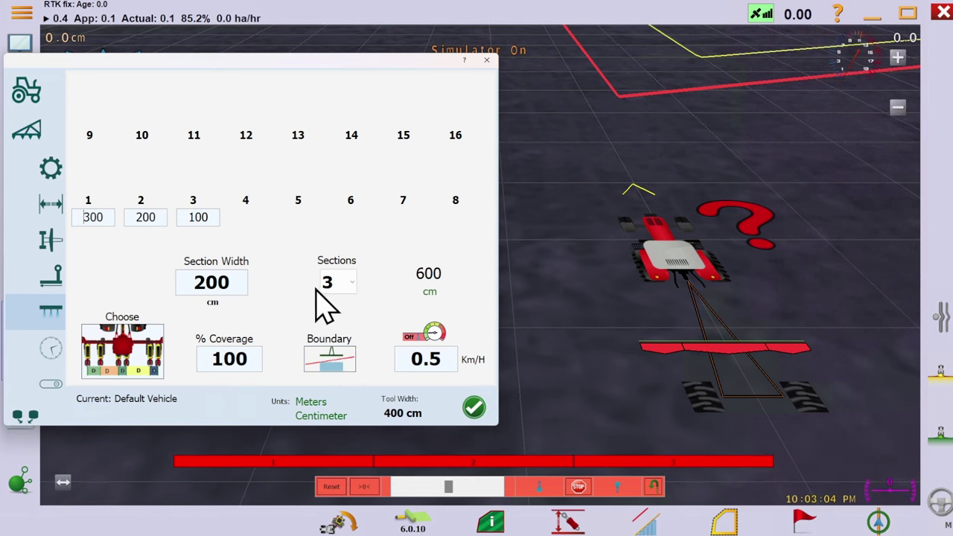
Save and close the settings, then reopen them on the implement's section widths page.
left_click(474, 409)
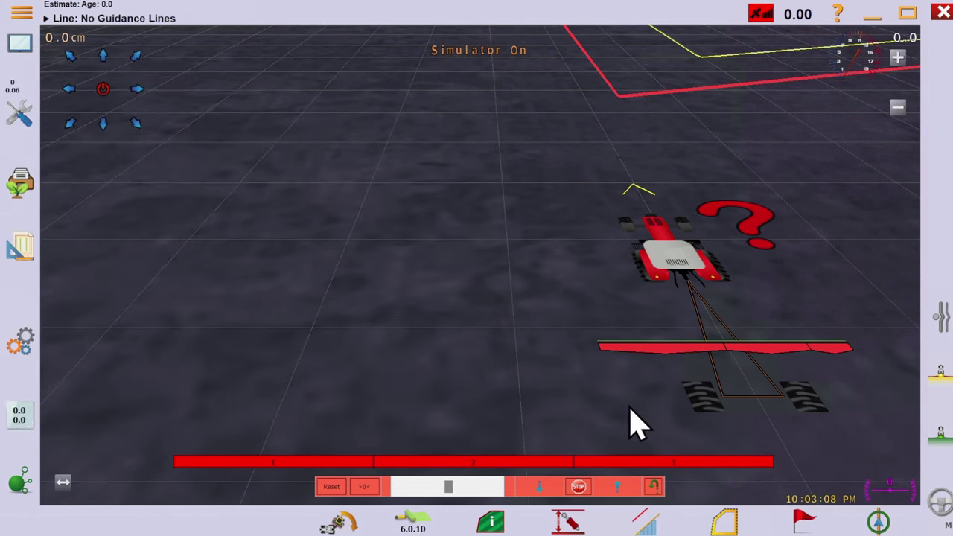
left_click(25, 344)
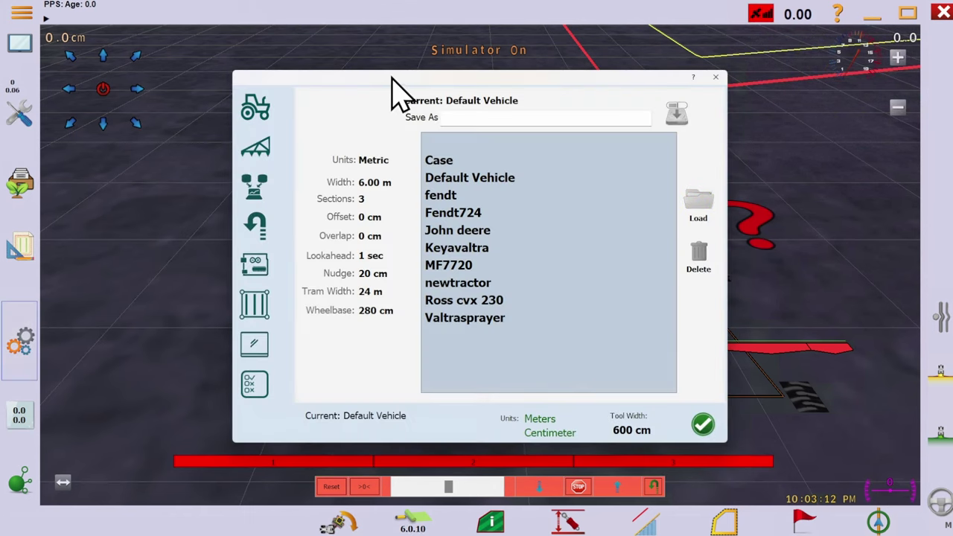
left_click_drag(387, 80, 202, 79)
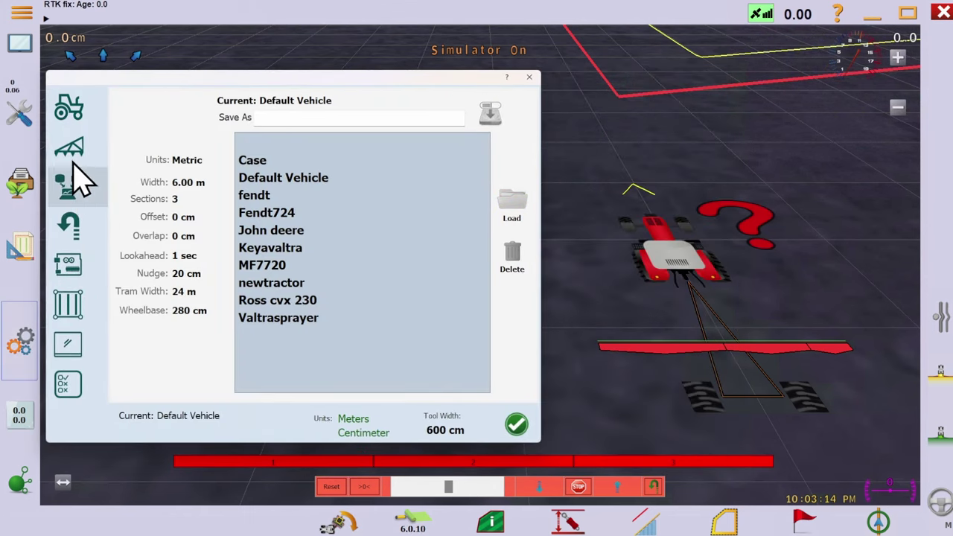
left_click(70, 149)
left_click(91, 328)
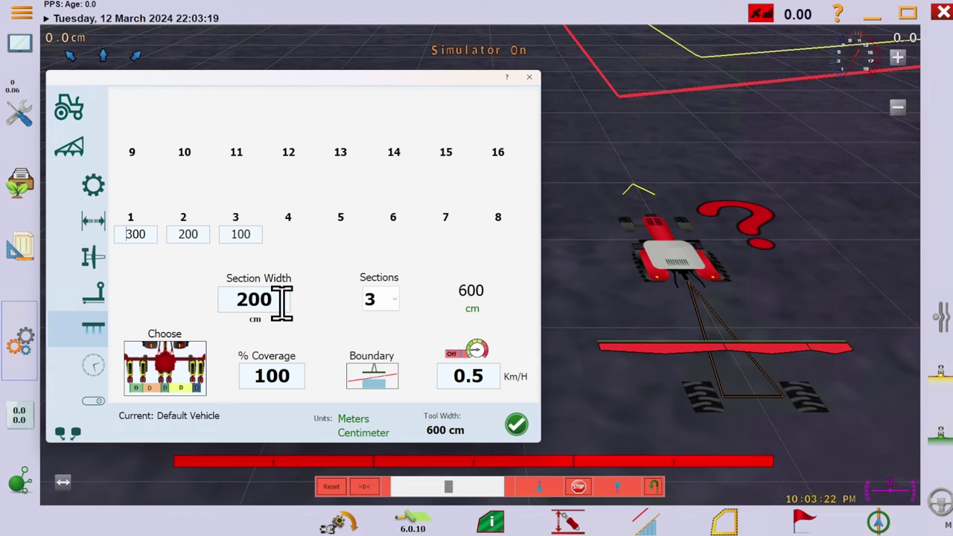
Enter a 300 cm section width and choose 4 as the number of sections.
left_click(252, 300)
left_click(321, 217)
left_click(283, 377)
left_click(266, 380)
left_click(379, 384)
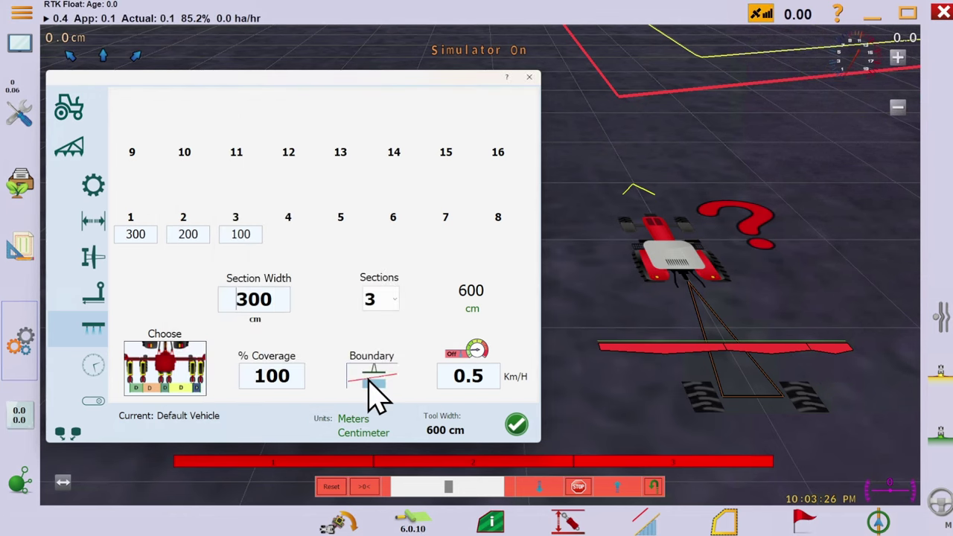
left_click(395, 304)
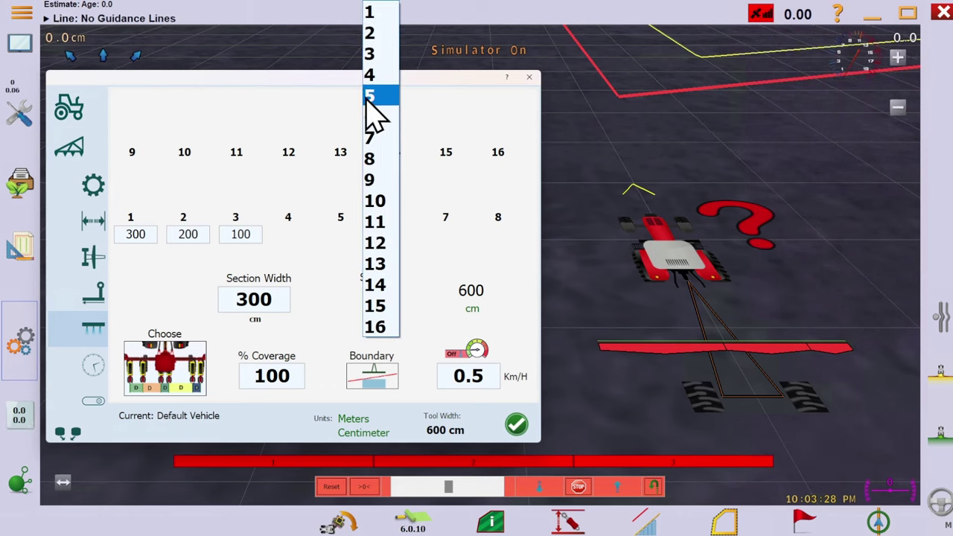
left_click(372, 75)
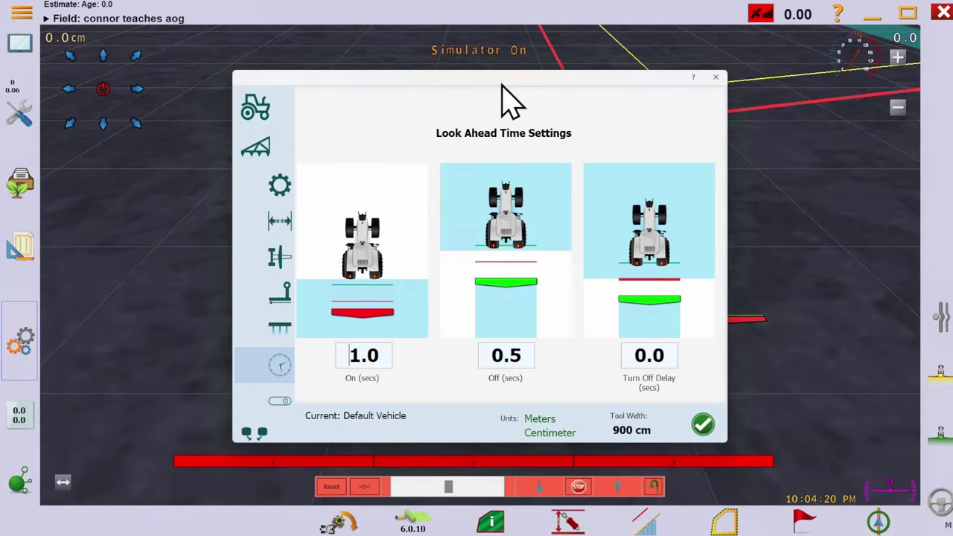
Move the Look Ahead Time Settings window left, leaving 1.0 s on, 0.5 s off, 0.0 s delay.
left_click_drag(502, 84, 286, 85)
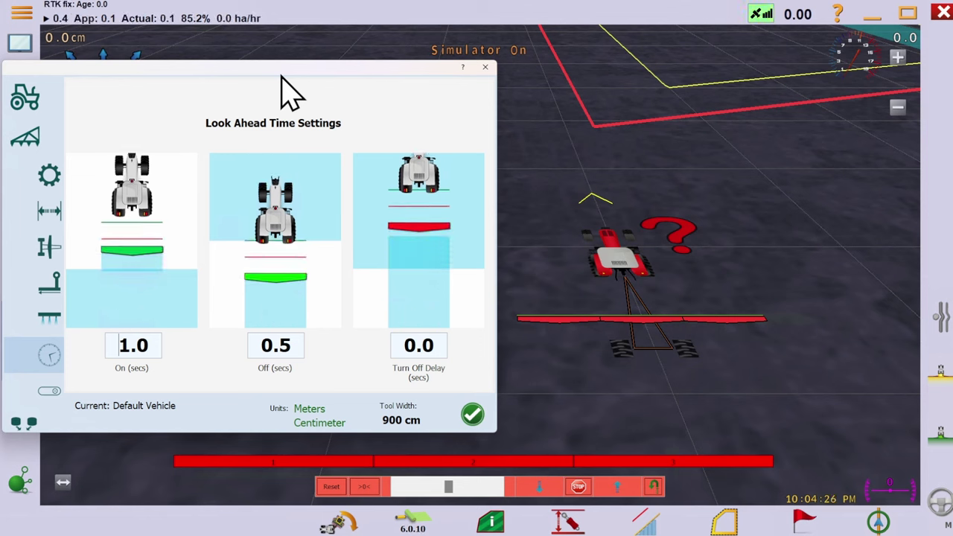
In the work and steer switch settings, enable the Steer Switch so it turns green.
left_click(44, 391)
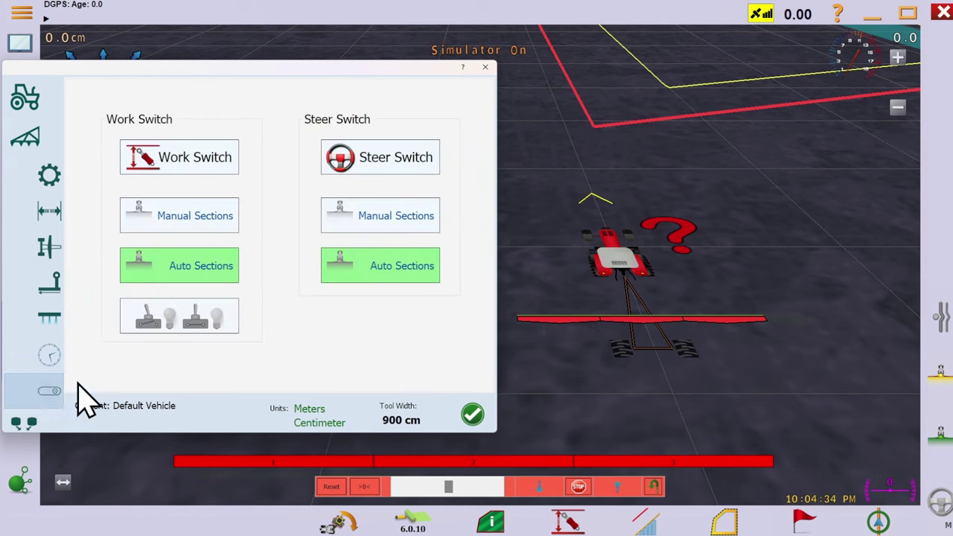
left_click(383, 159)
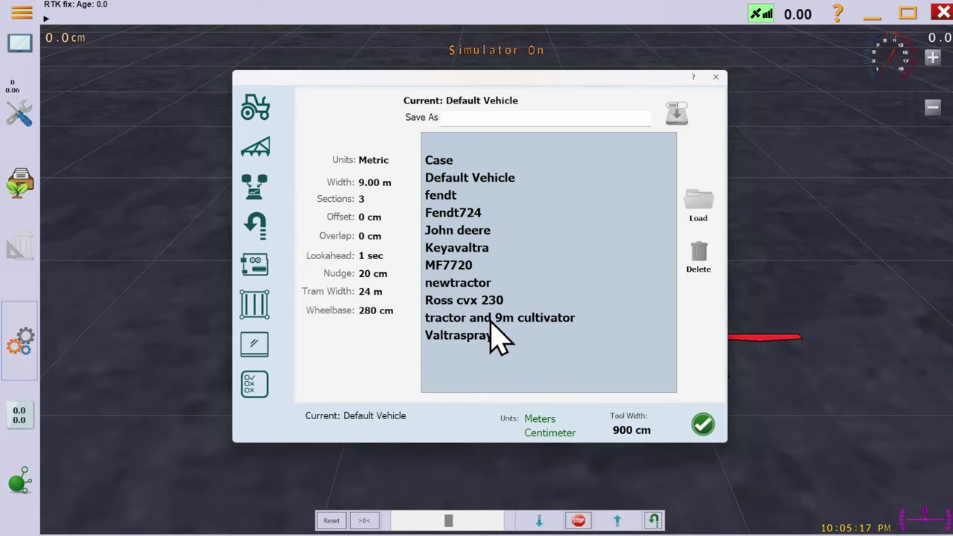
Select the 'tractor and 9m cultivator' row in the saved vehicle list.
left_click(496, 320)
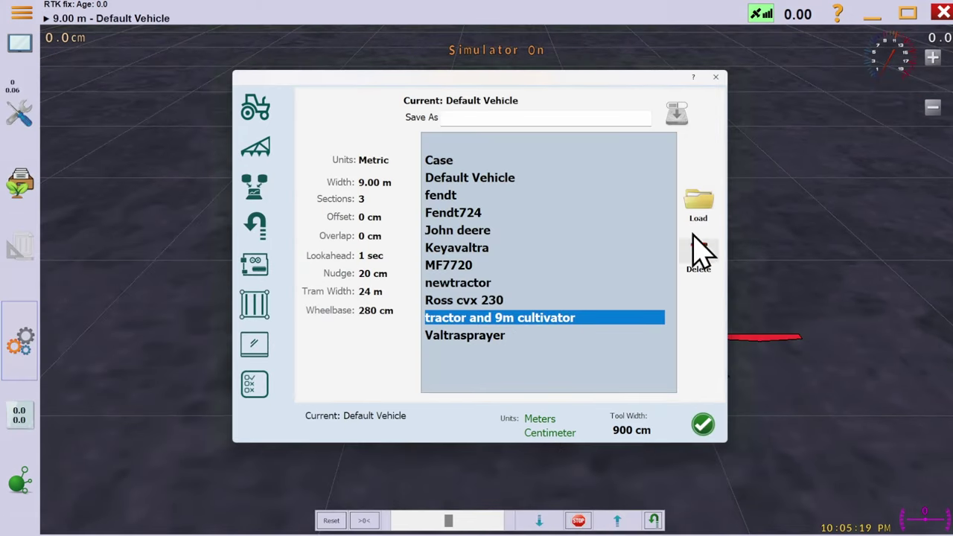